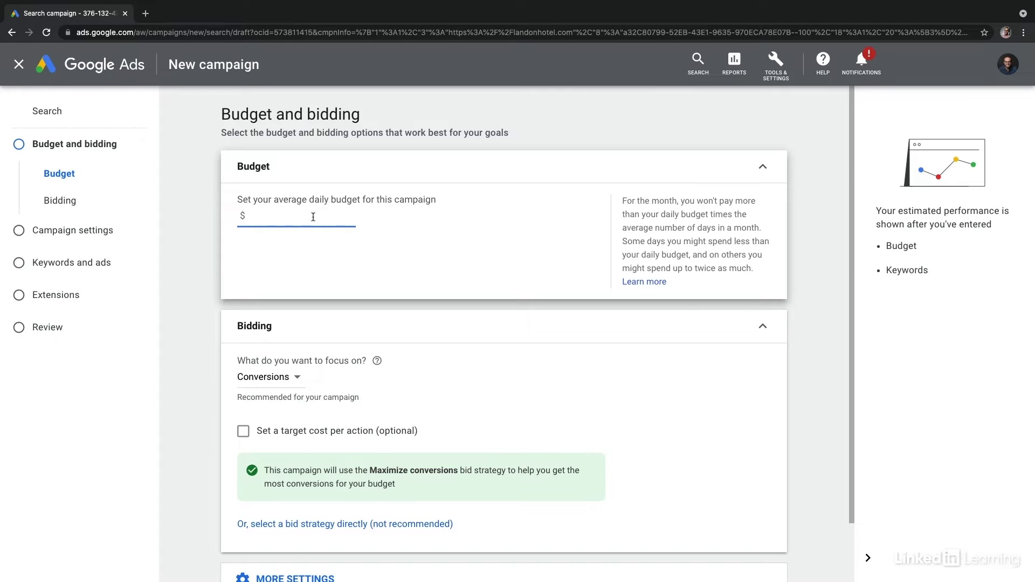
- Enter 10 as the campaign's average daily budget
{"action": "type", "text": "10"}
- Change the bidding focus from Conversions to Clicks
{"action": "scroll", "coordinate": [314, 248], "scroll_direction": "down", "scroll_amount": 3}
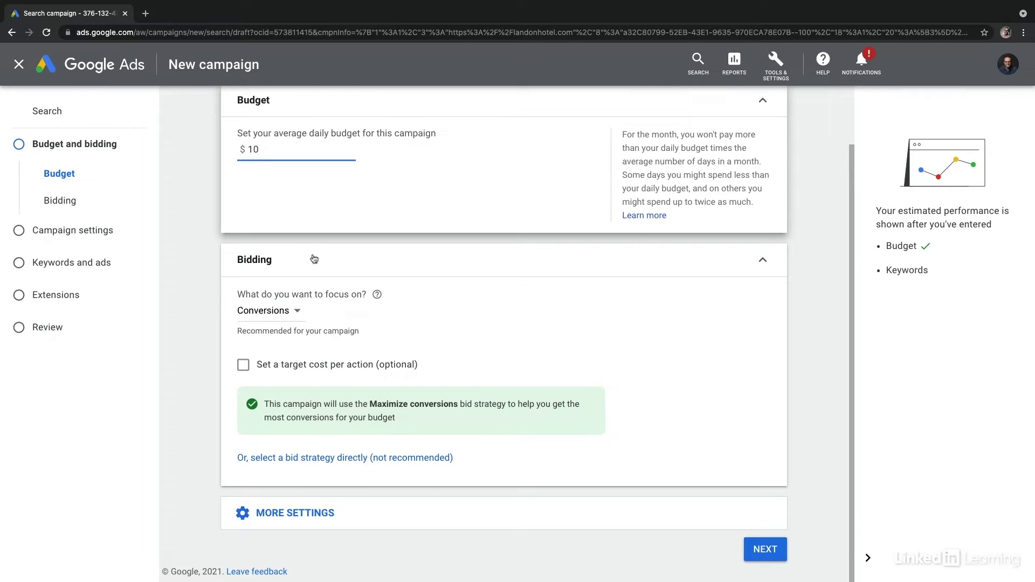
{"action": "left_click", "coordinate": [298, 313]}
{"action": "left_click", "coordinate": [298, 312]}
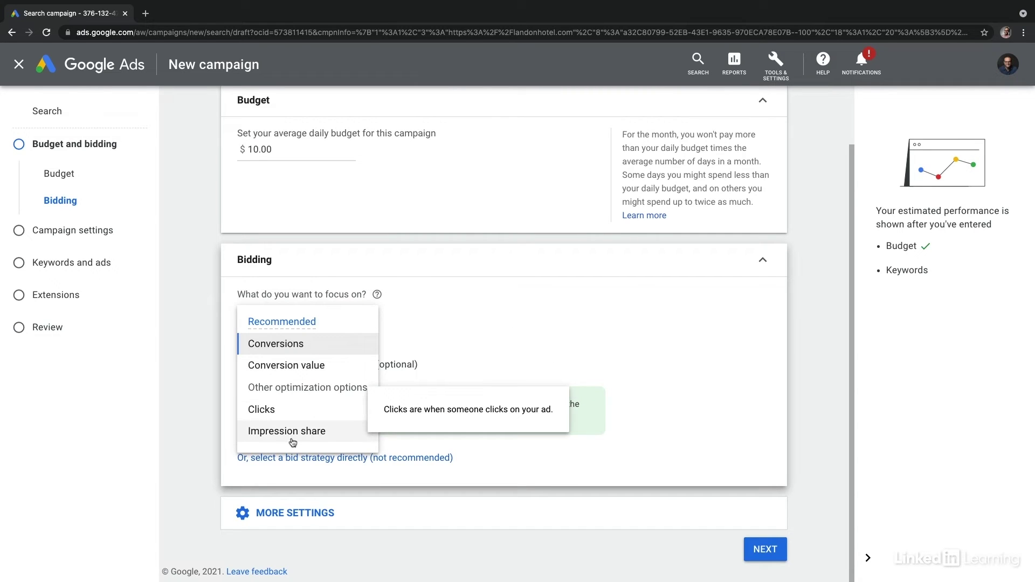
{"action": "left_click", "coordinate": [285, 410]}
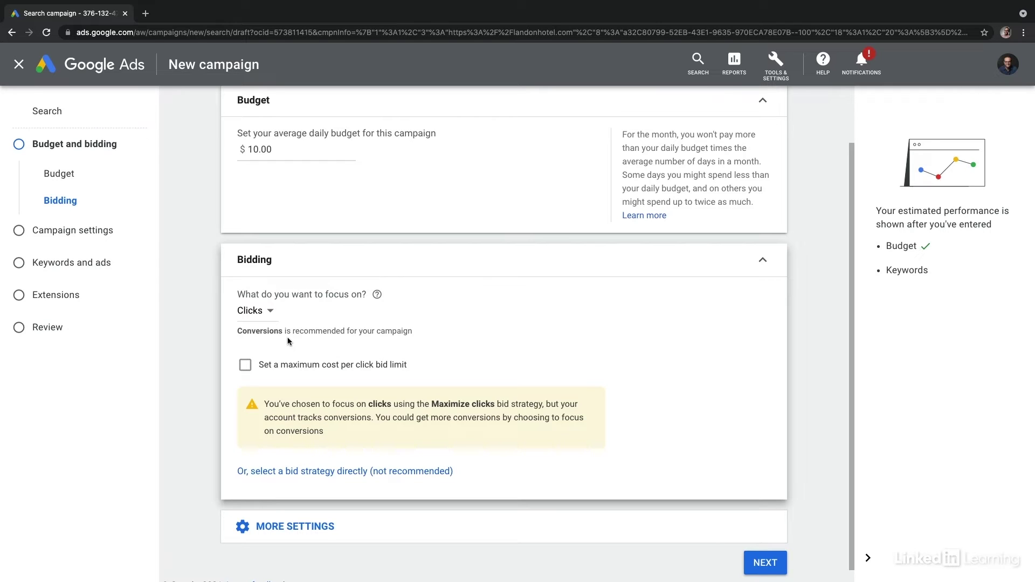
- Turn on a maximum CPC bid limit of $4, then reopen the bidding focus choices
{"action": "left_click", "coordinate": [245, 366]}
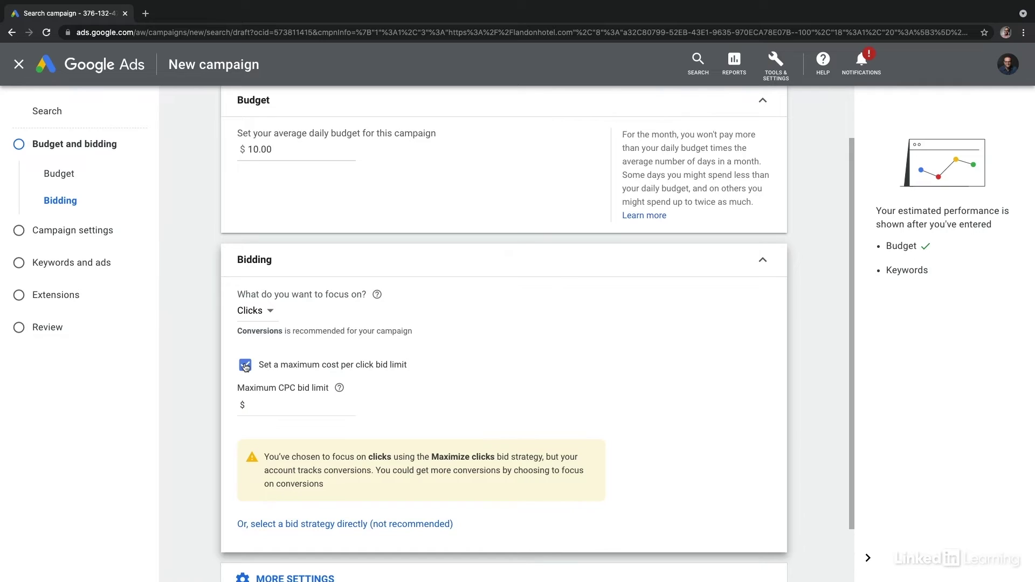
{"action": "left_click", "coordinate": [281, 408]}
{"action": "type", "text": "4"}
{"action": "scroll", "coordinate": [272, 410], "scroll_direction": "down", "scroll_amount": 2}
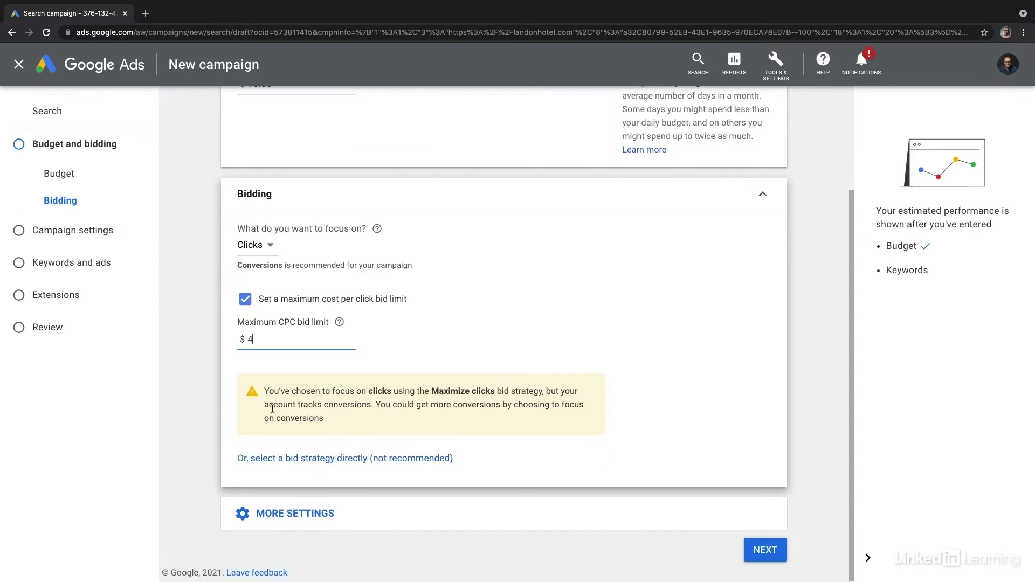
{"action": "left_click", "coordinate": [266, 243]}
- Switch the bidding focus to Conversions with a $40 target cost per action
{"action": "left_click", "coordinate": [276, 277]}
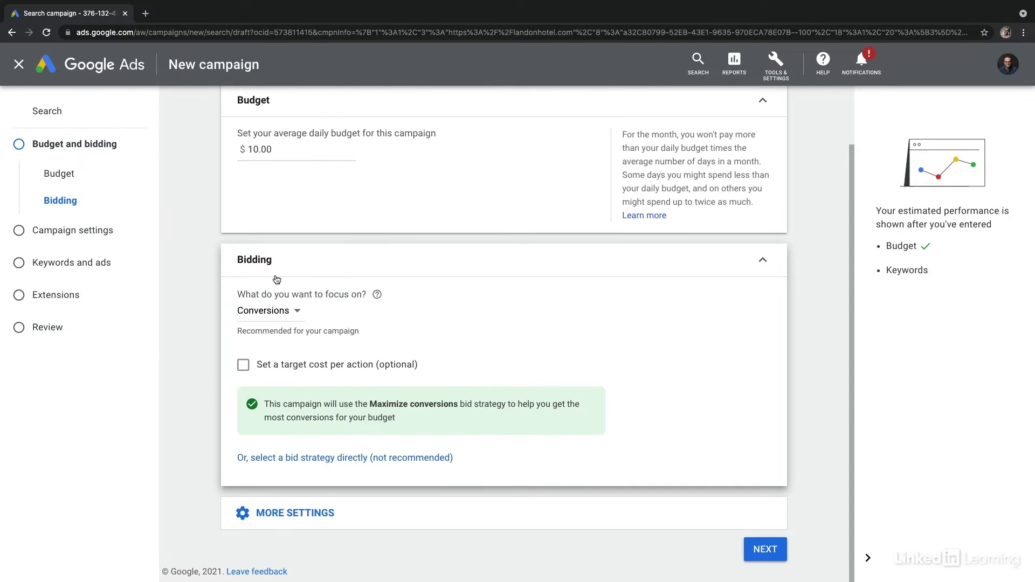
{"action": "left_click", "coordinate": [244, 367]}
{"action": "left_click", "coordinate": [276, 410]}
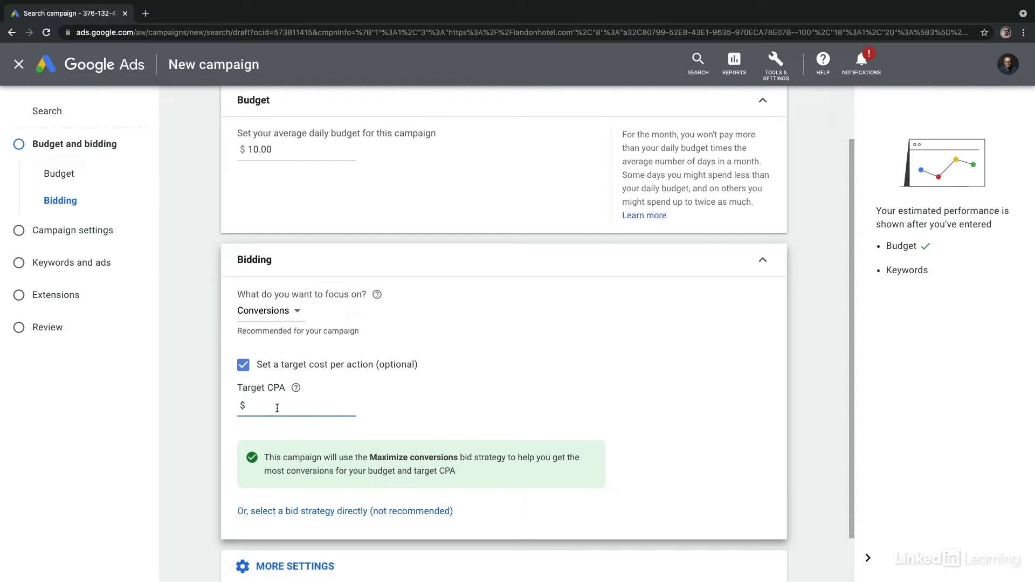
{"action": "type", "text": "410"}
{"action": "key", "text": "BackSpace"}
{"action": "key", "text": "BackSpace"}
{"action": "type", "text": "0"}
- Switch the bidding focus back to Clicks
{"action": "scroll", "coordinate": [251, 414], "scroll_direction": "down", "scroll_amount": 1}
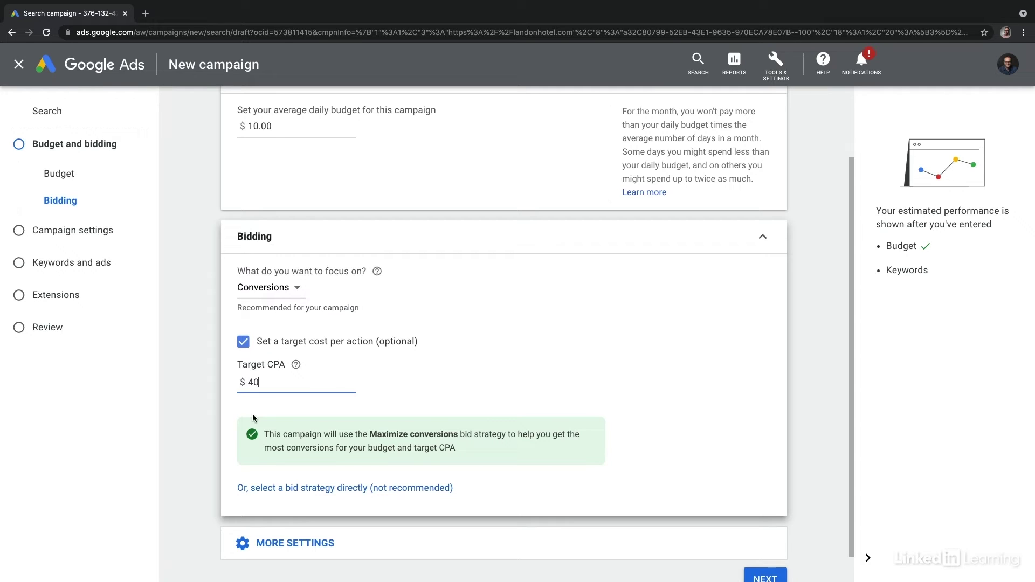
{"action": "left_click", "coordinate": [286, 289]}
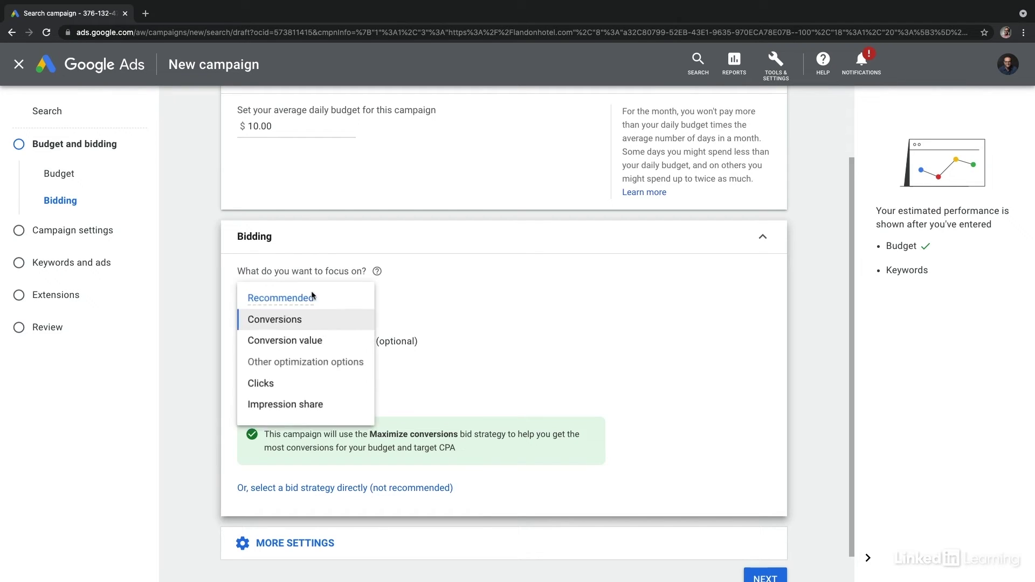
{"action": "left_click", "coordinate": [271, 384]}
- Select Maximize clicks directly as the bid strategy with the $4.00 CPC limit
{"action": "scroll", "coordinate": [362, 372], "scroll_direction": "down", "scroll_amount": 1}
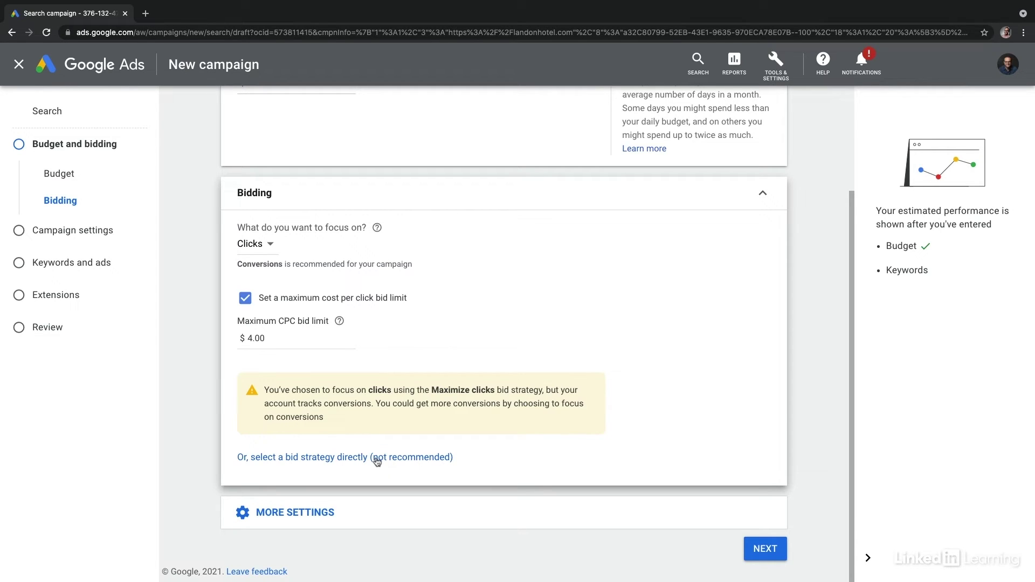
{"action": "left_click", "coordinate": [377, 460]}
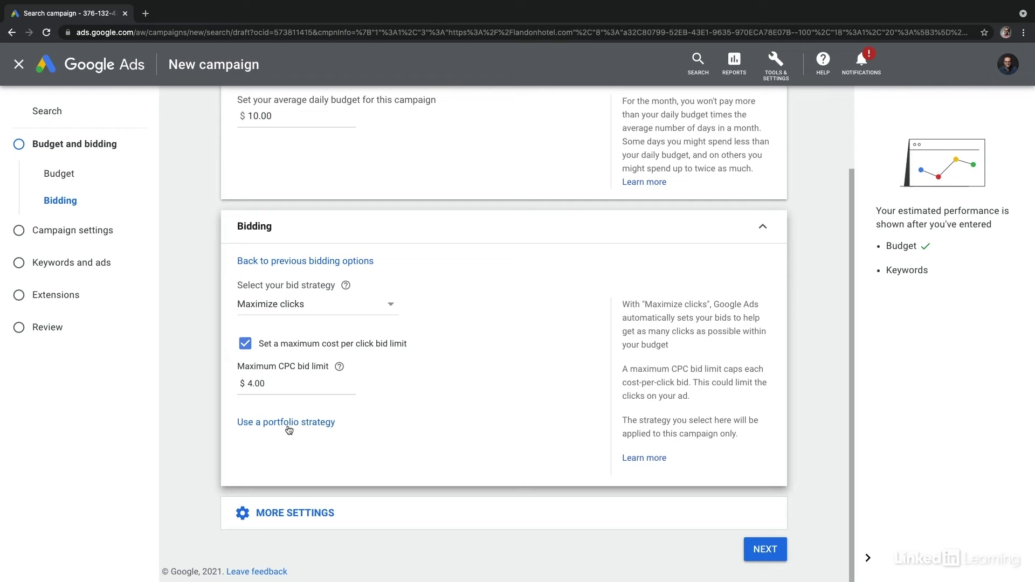
{"action": "left_click", "coordinate": [325, 513]}
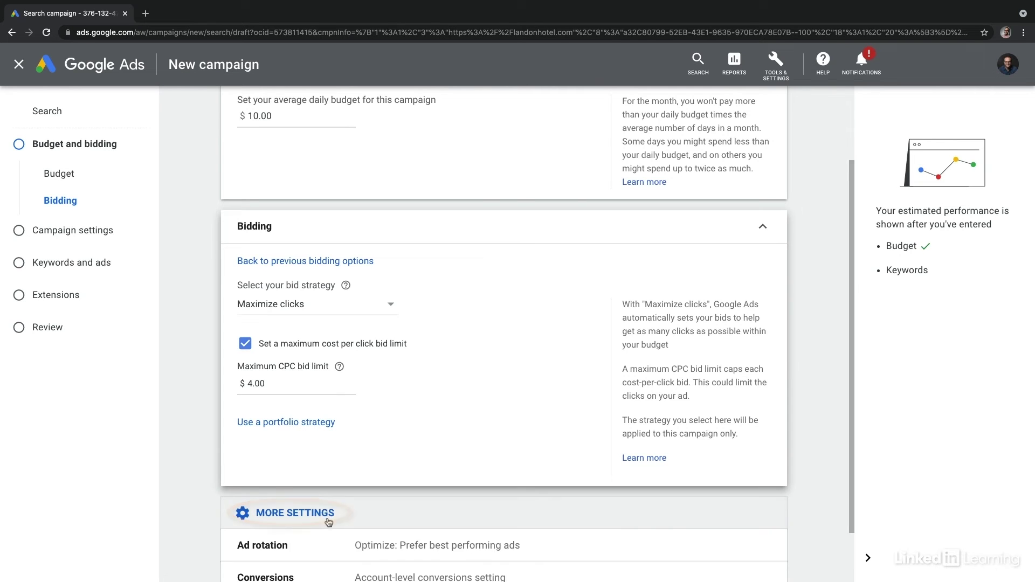
- Try 'Rotate ads indefinitely' for ad rotation, then return to 'Optimize: Prefer best performing ads'
{"action": "scroll", "coordinate": [328, 522], "scroll_direction": "down", "scroll_amount": 2}
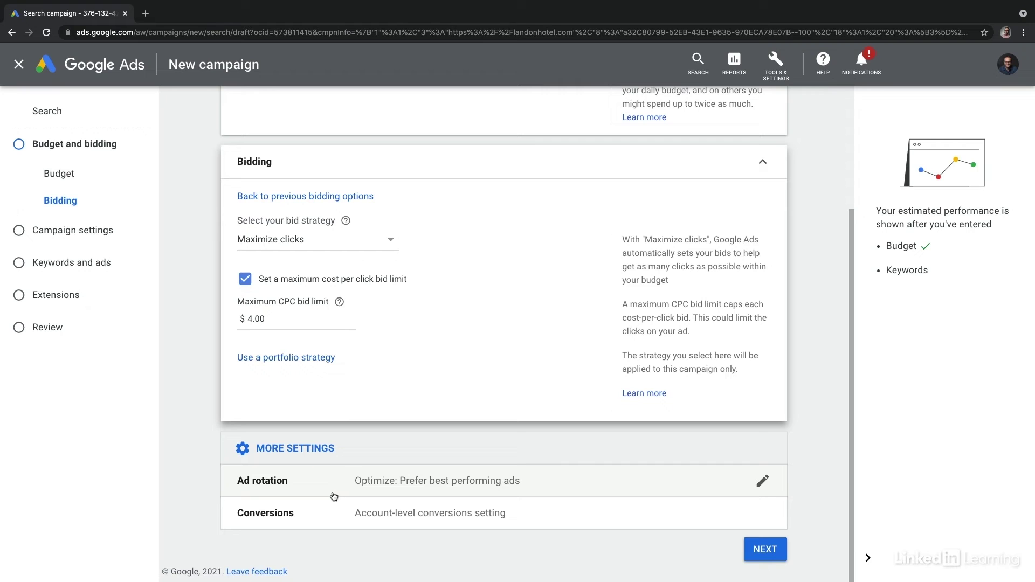
{"action": "left_click", "coordinate": [351, 498]}
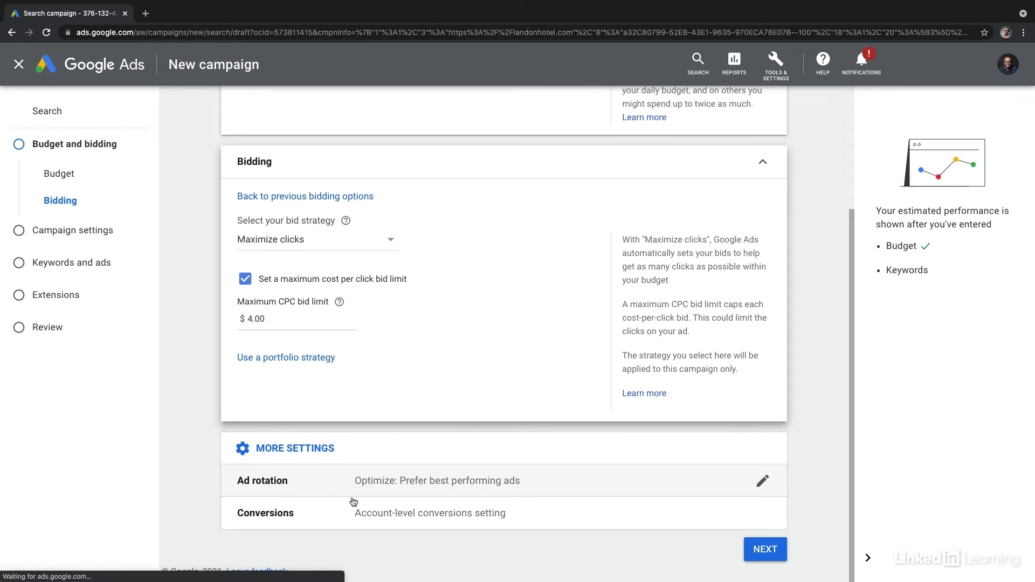
{"action": "scroll", "coordinate": [354, 501], "scroll_direction": "down", "scroll_amount": 3}
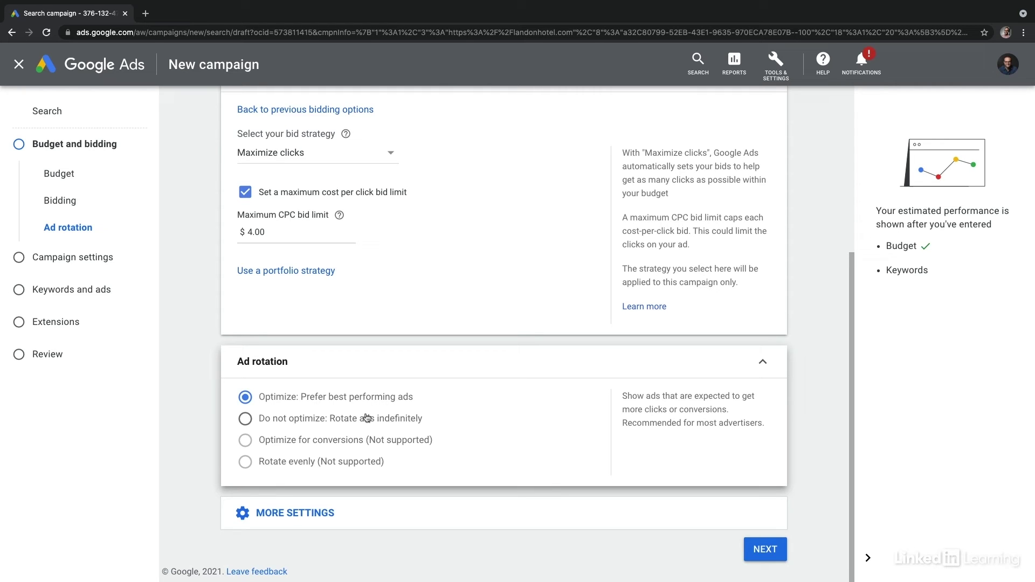
{"action": "left_click", "coordinate": [368, 424]}
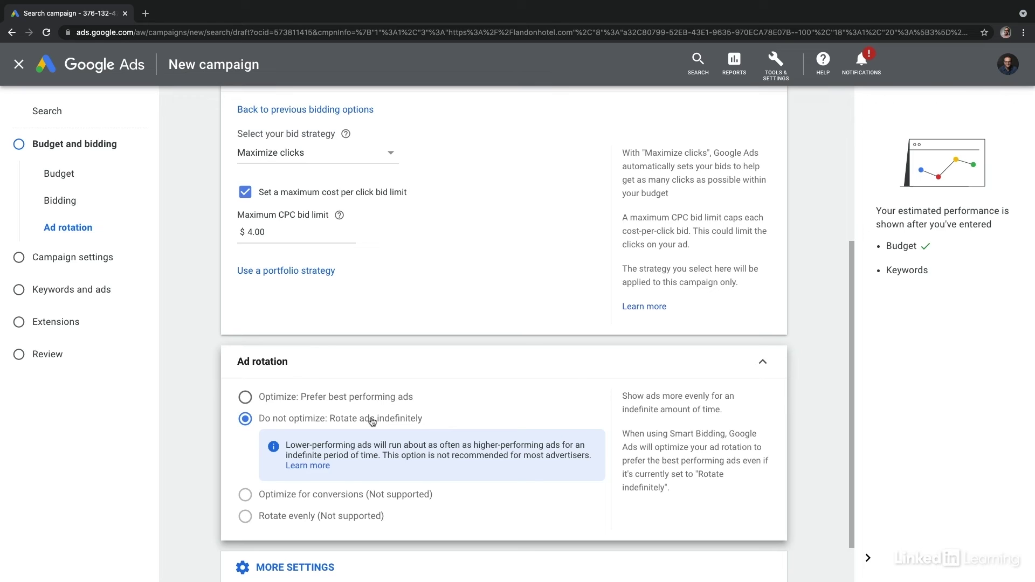
{"action": "left_click", "coordinate": [339, 404]}
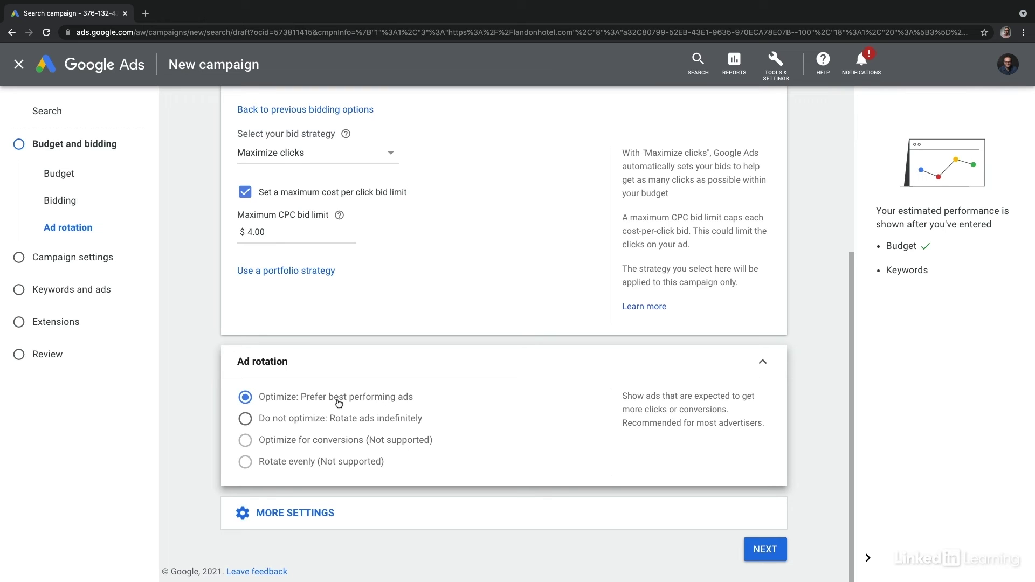
{"action": "left_click", "coordinate": [348, 513]}
- Expand the Conversions settings, leaving the account-level 'Include in Conversions' option selected
{"action": "left_click", "coordinate": [353, 448]}
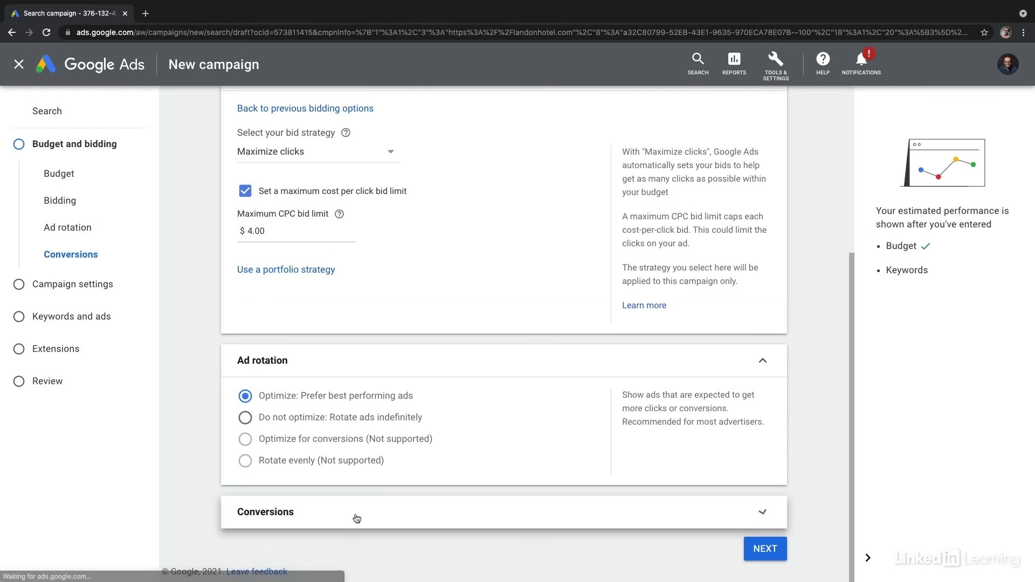
{"action": "scroll", "coordinate": [409, 520], "scroll_direction": "down", "scroll_amount": 3}
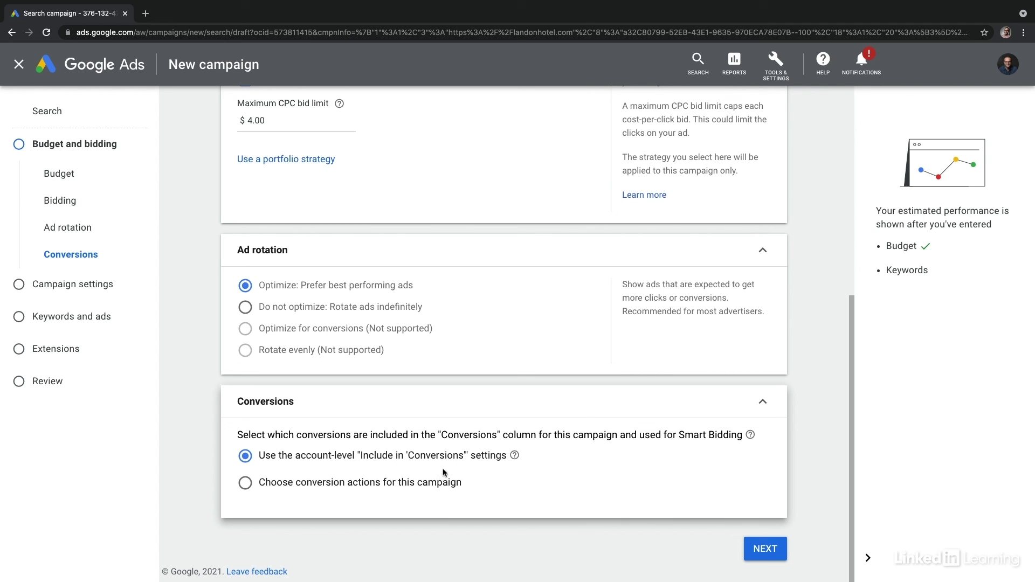
- Finish Budget and bidding and move on to the Campaign settings step
{"action": "left_click", "coordinate": [758, 558]}
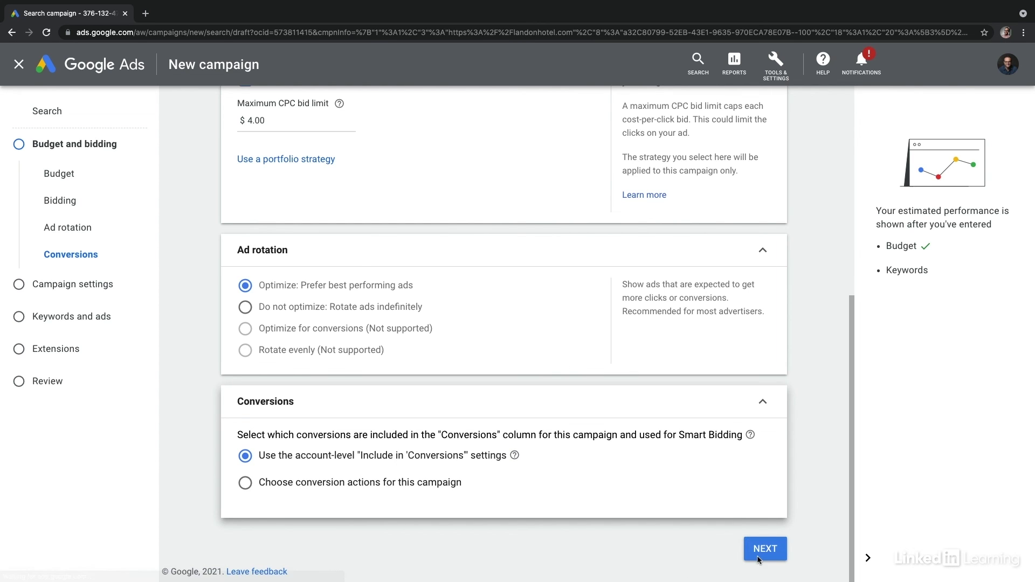